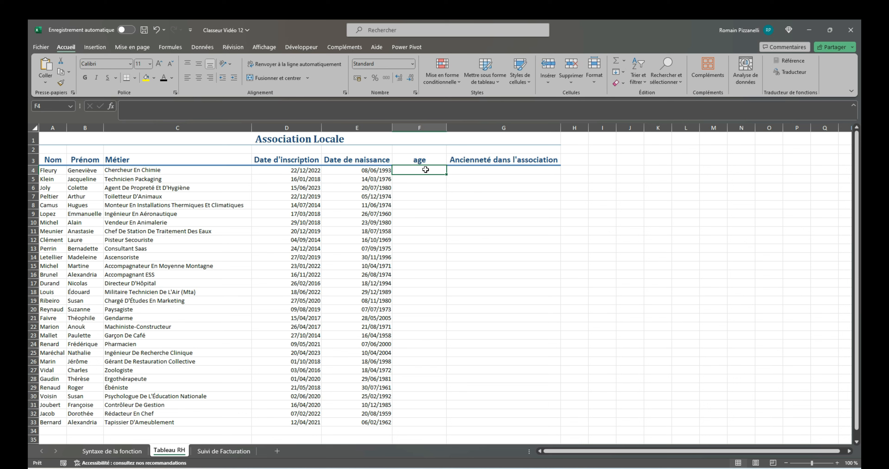
- Enter =DATEDIF(E4;AUJOURDHUI();"y") in the age cell F4 and fill it down the age column
text(=datedif()
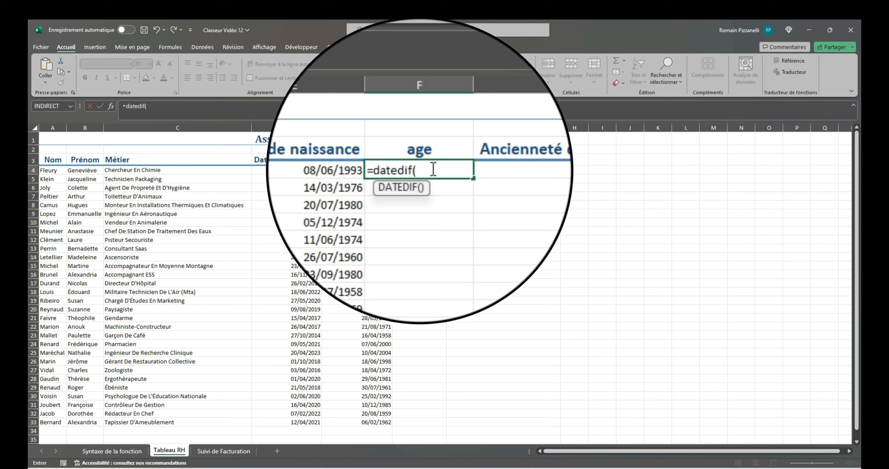
click(342, 169)
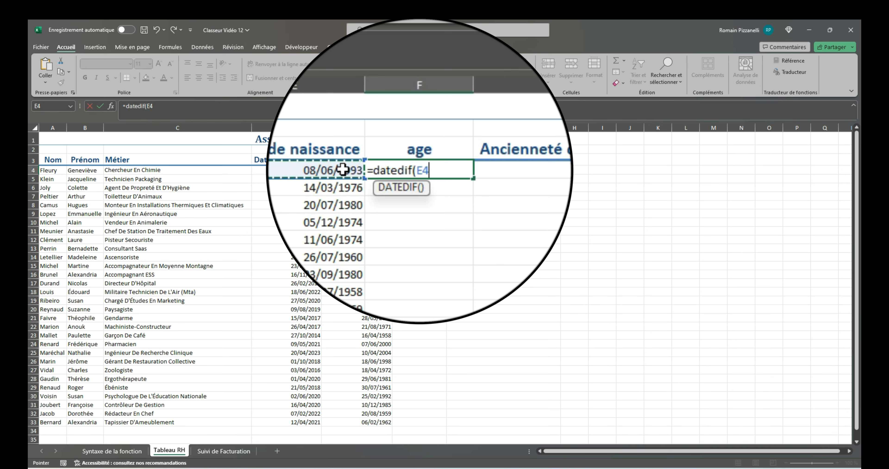
text(;)
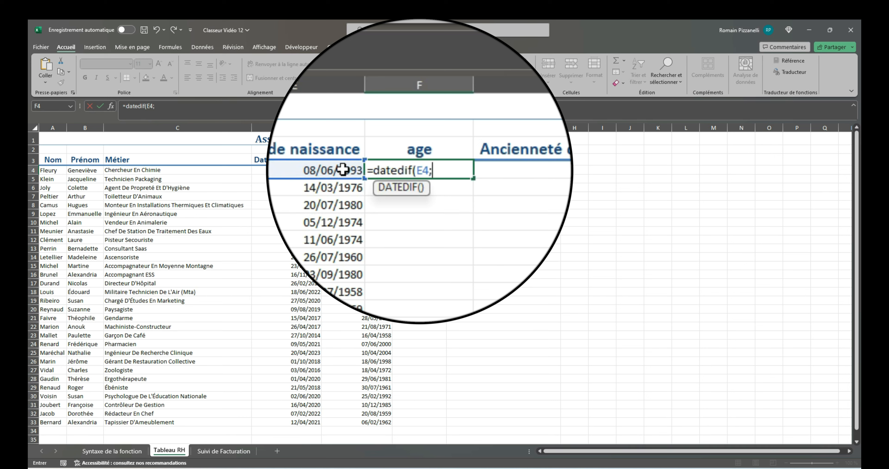
text(auj)
key(Tab)
text())
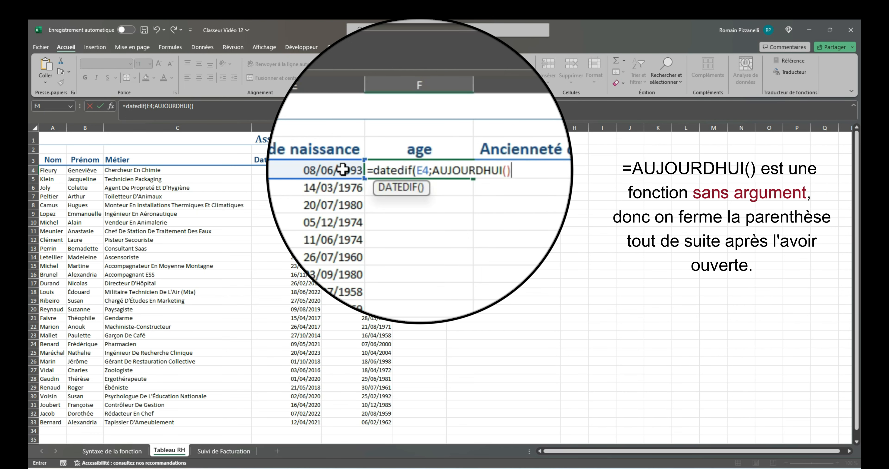
text(;"y")
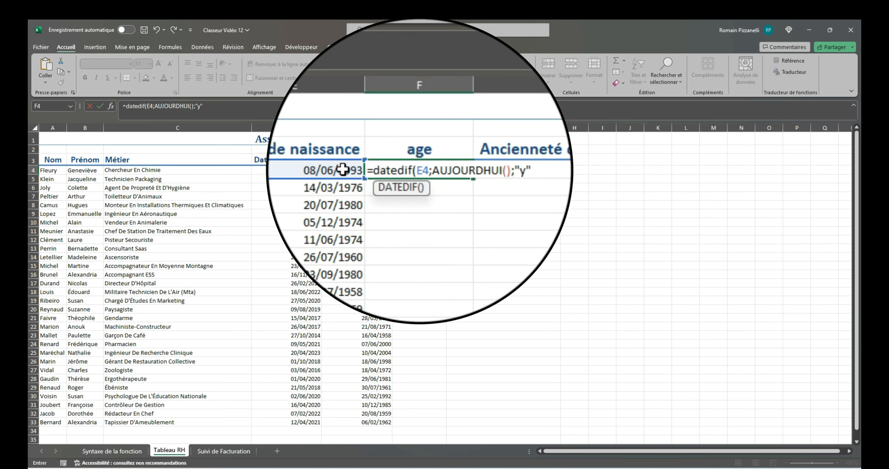
text())
key(ctrl+Return)
double_click(447, 174)
- Enter =DATEDIF(D4;AUJOURDHUI();"y") in G4 for seniority in the association and fill it down the column
click(471, 170)
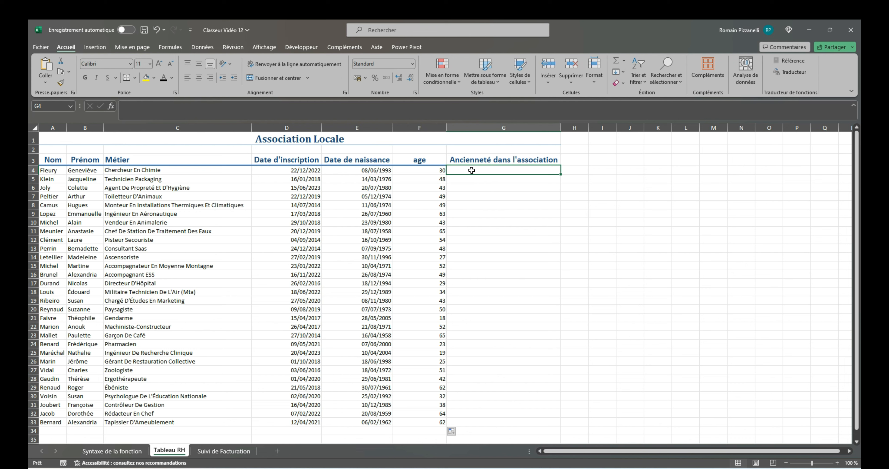
text(datedi)
key(BackSpace)
key(BackSpace)
key(BackSpace)
key(BackSpace)
key(BackSpace)
key(BackSpace)
text(=datedi)
key(BackSpace)
text(if()
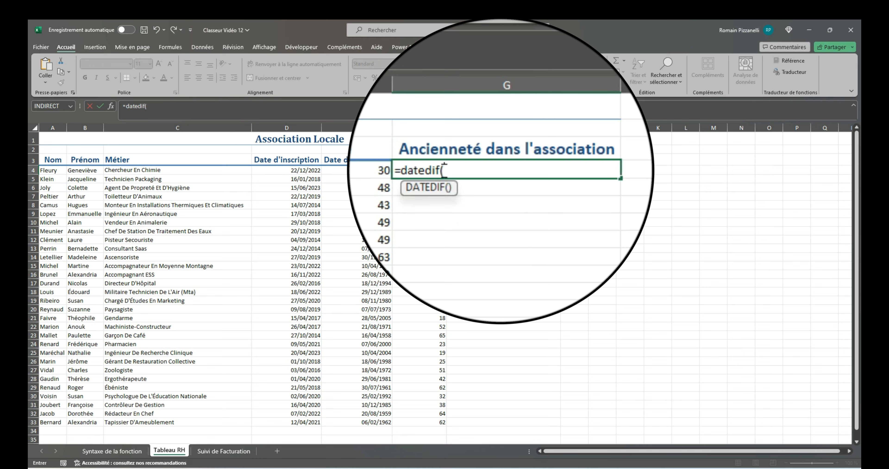
click(312, 171)
text(;)
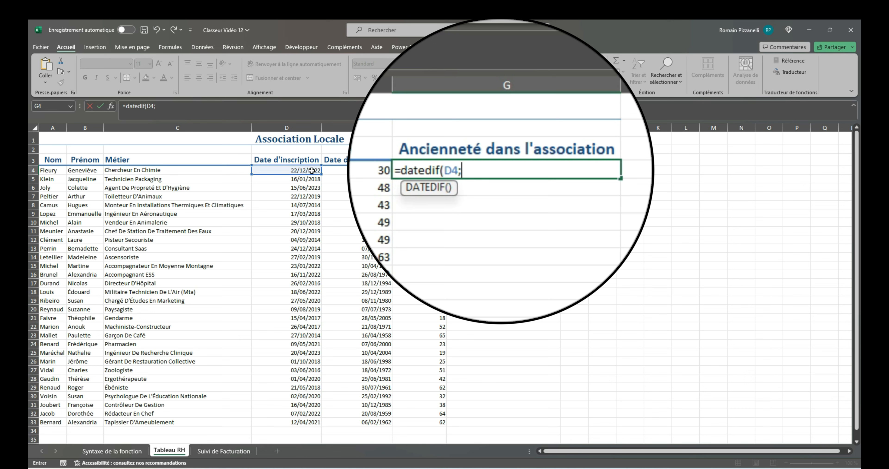
text(aujou)
key(Tab)
text();"y"))
key(Return)
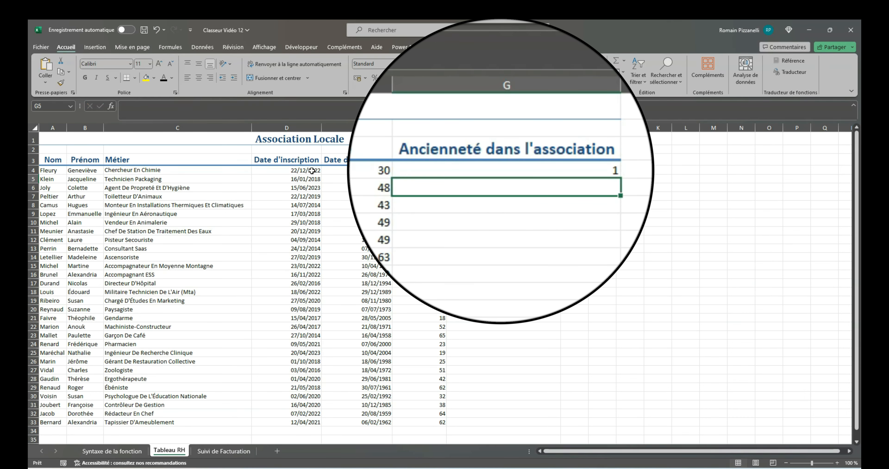
click(490, 171)
double_click(561, 175)
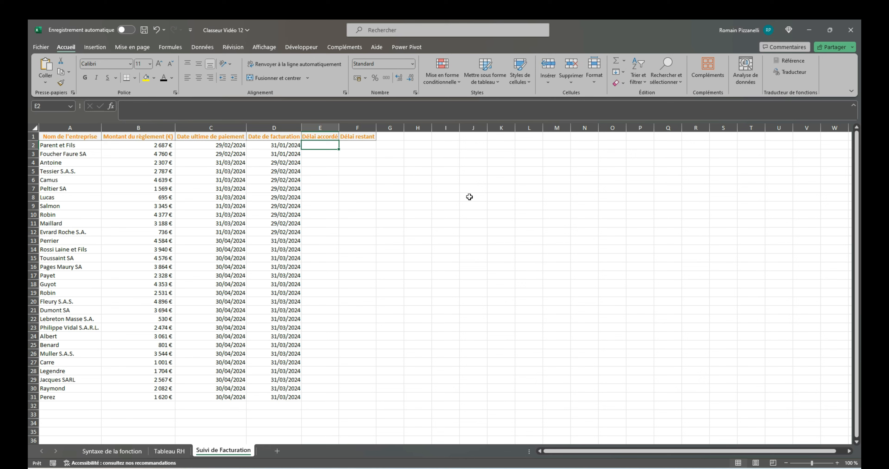
- On the invoicing sheet, enter =DATEDIF(D2;C2;"d") in the Délai accordé cell E2 and fill it down
text(=datedif()
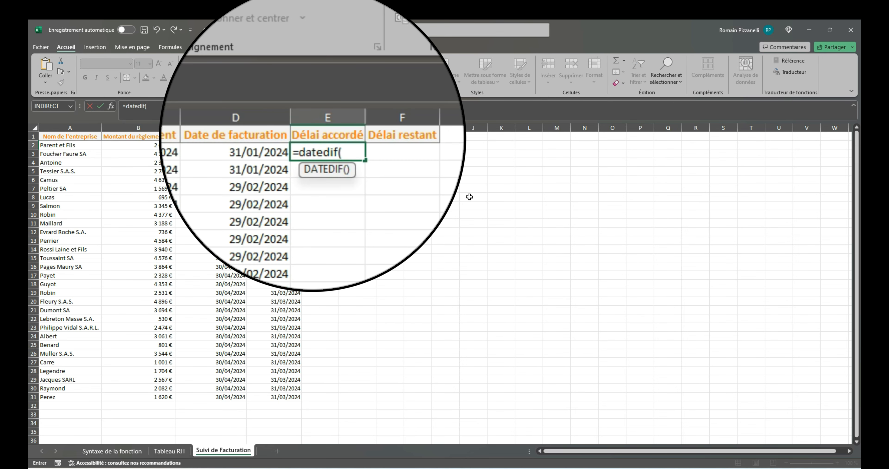
click(266, 159)
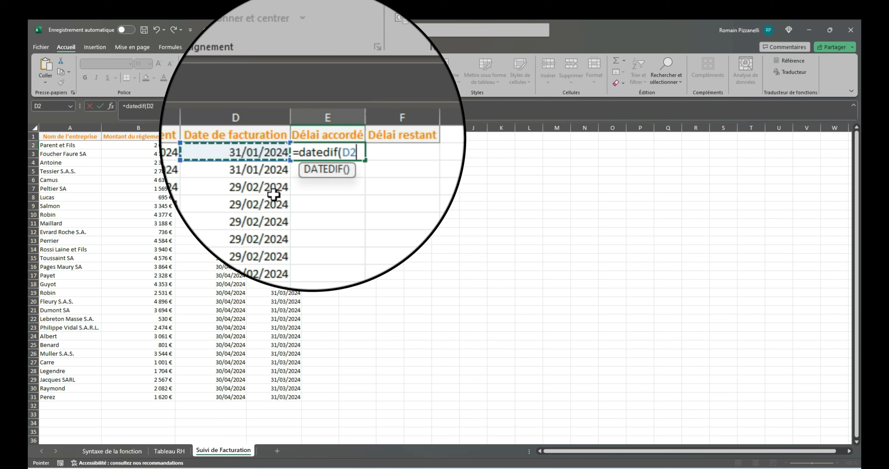
text(;C2)
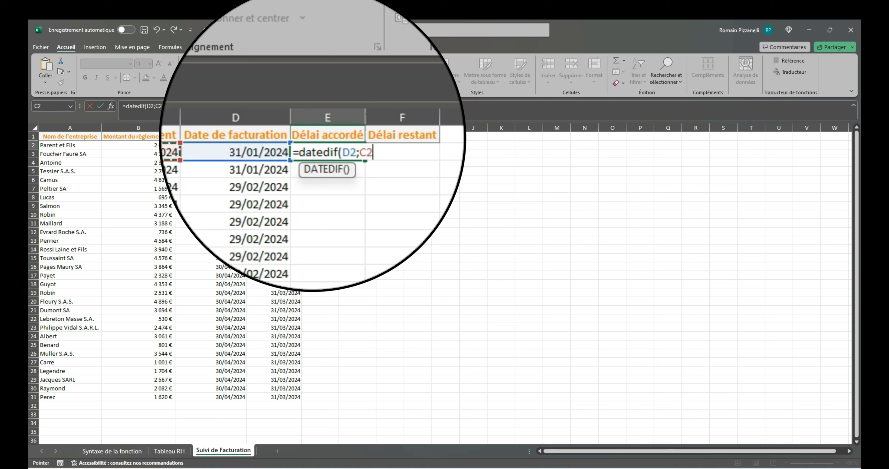
text(;"d"))
key(Return)
click(334, 146)
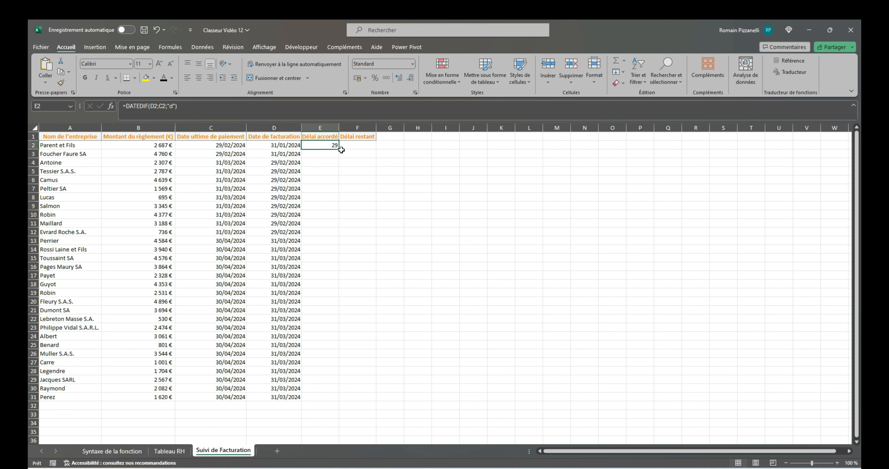
double_click(339, 150)
- Enter =DATEDIF(AUJOURDHUI();C2;"d") in the Délai restant cell F2 and fill it down the column
click(354, 145)
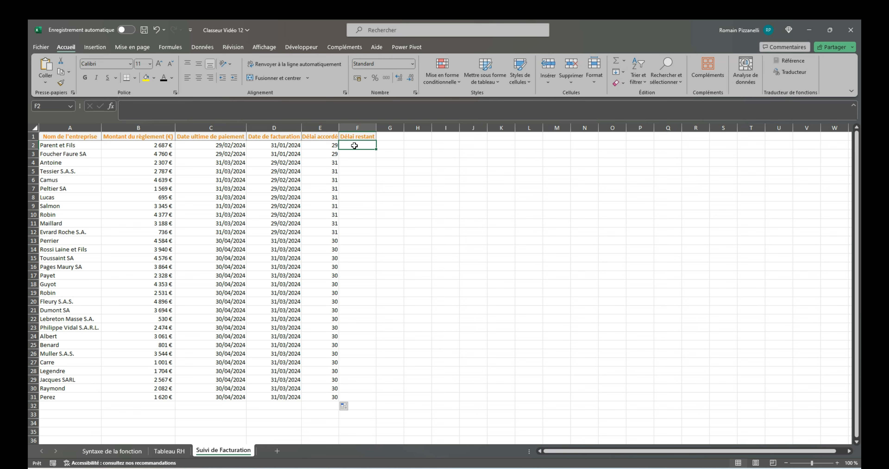
text(=datedif()
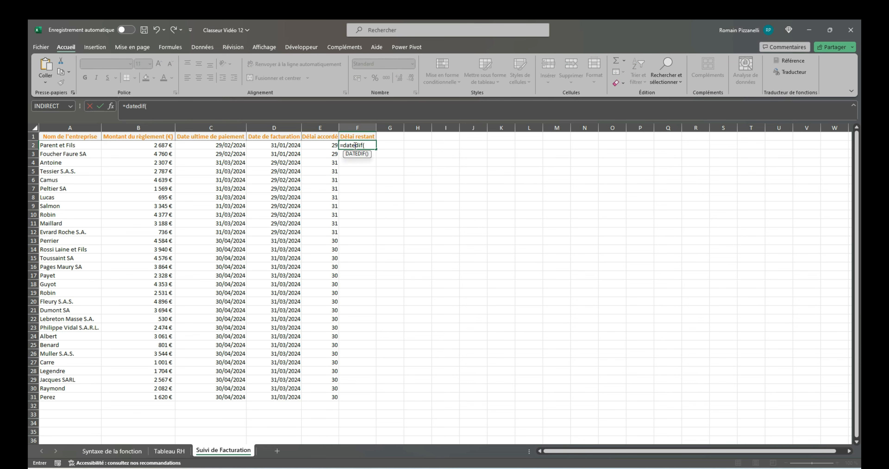
text(aujou)
key(Tab)
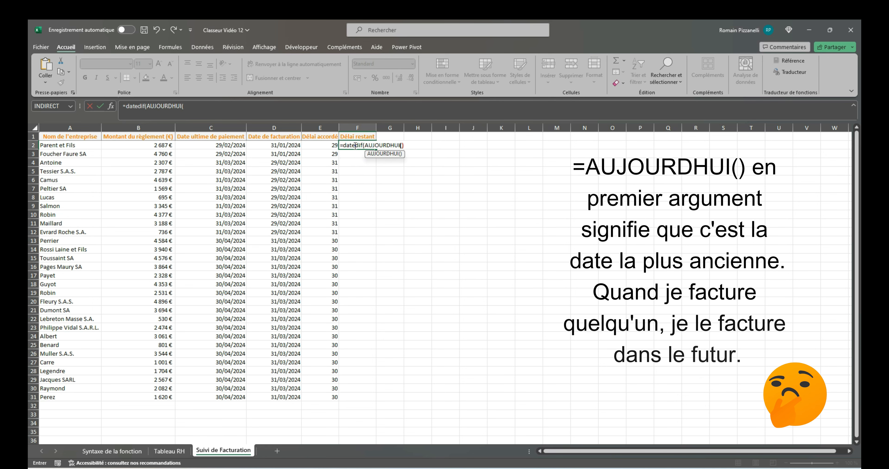
text();)
key(Left)
key(Left)
key(Left)
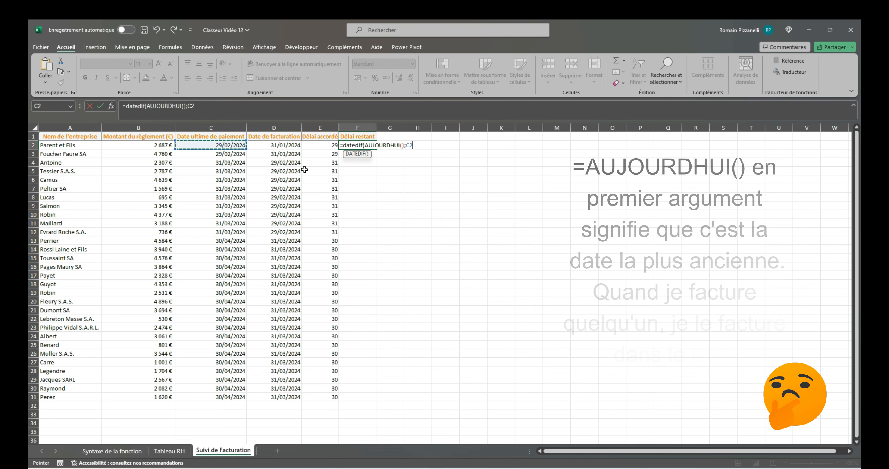
text(;)
text("d"))
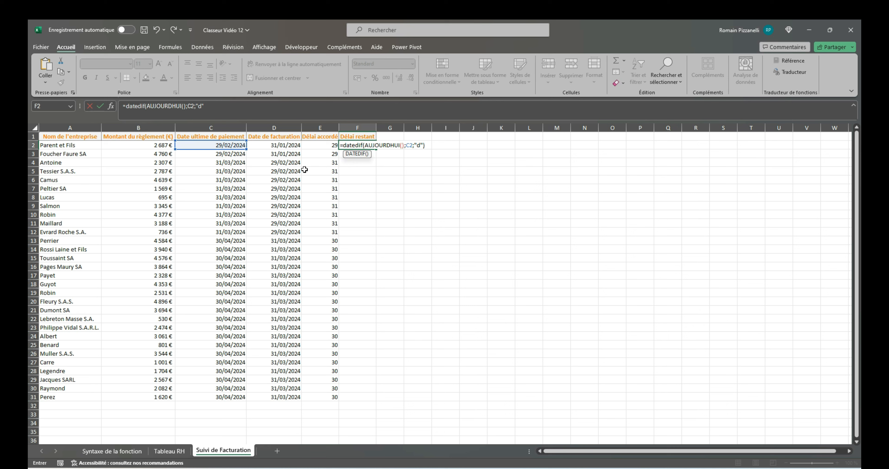
key(Return)
click(355, 147)
double_click(375, 149)
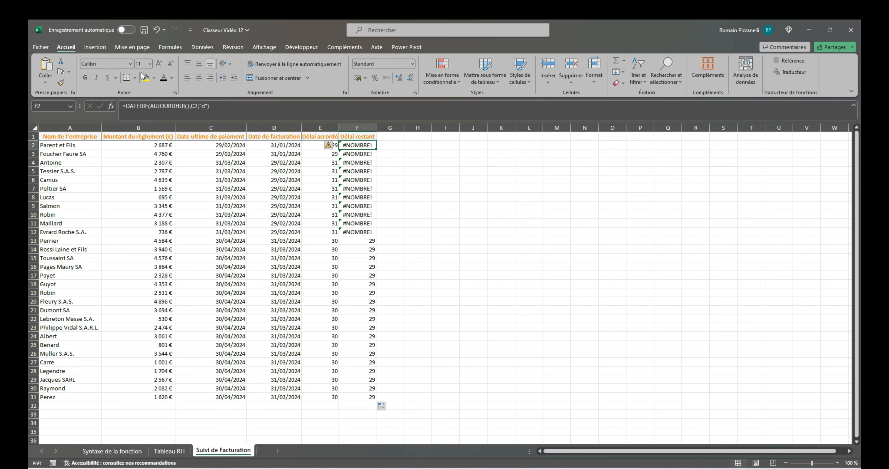
- Wrap the F2 formula in SIERREUR, adding the separator for the value-if-error argument
double_click(343, 145)
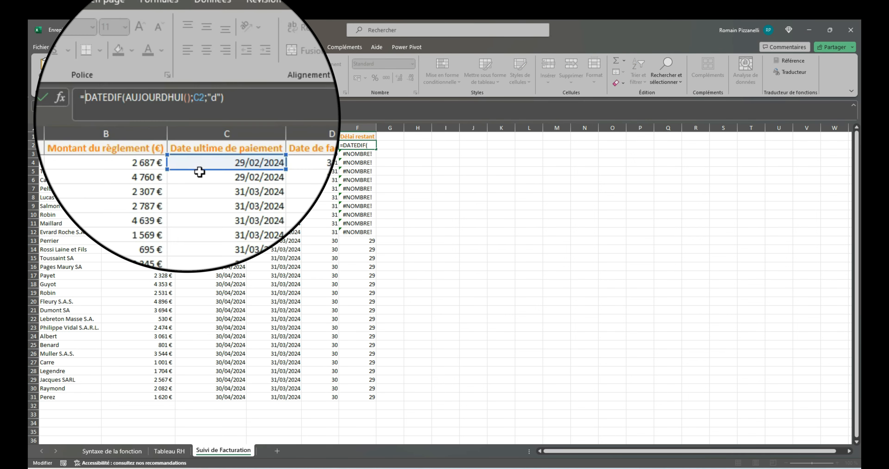
text(sie)
key(Tab)
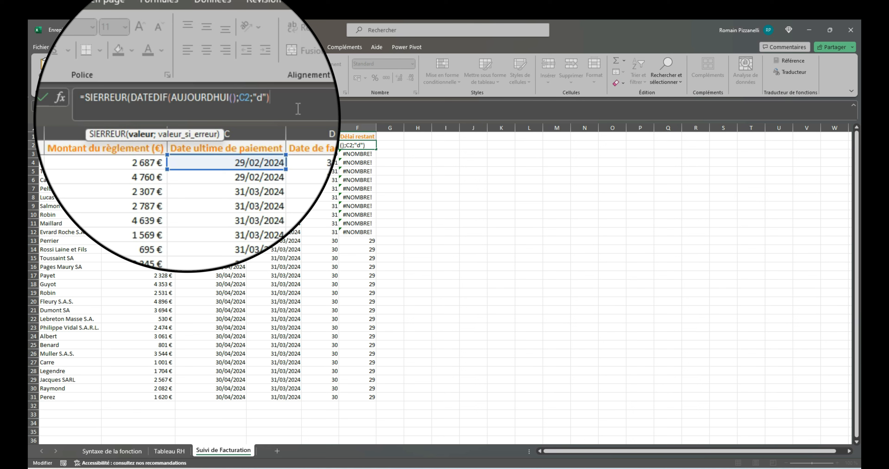
text(;)
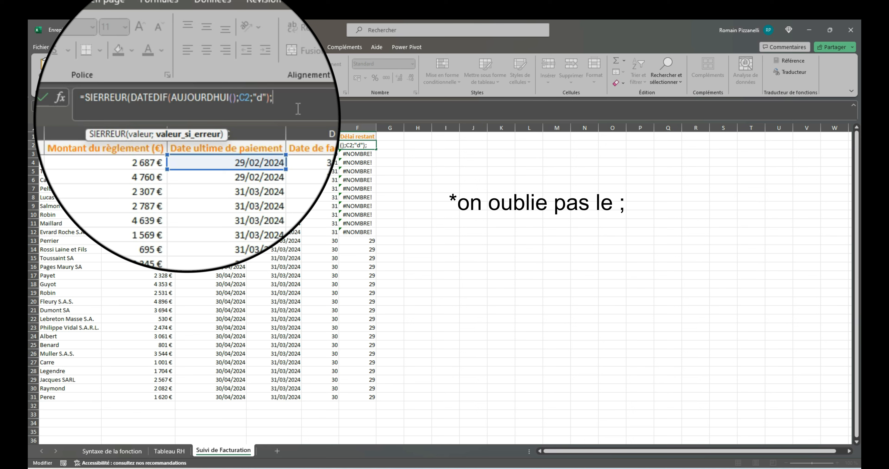